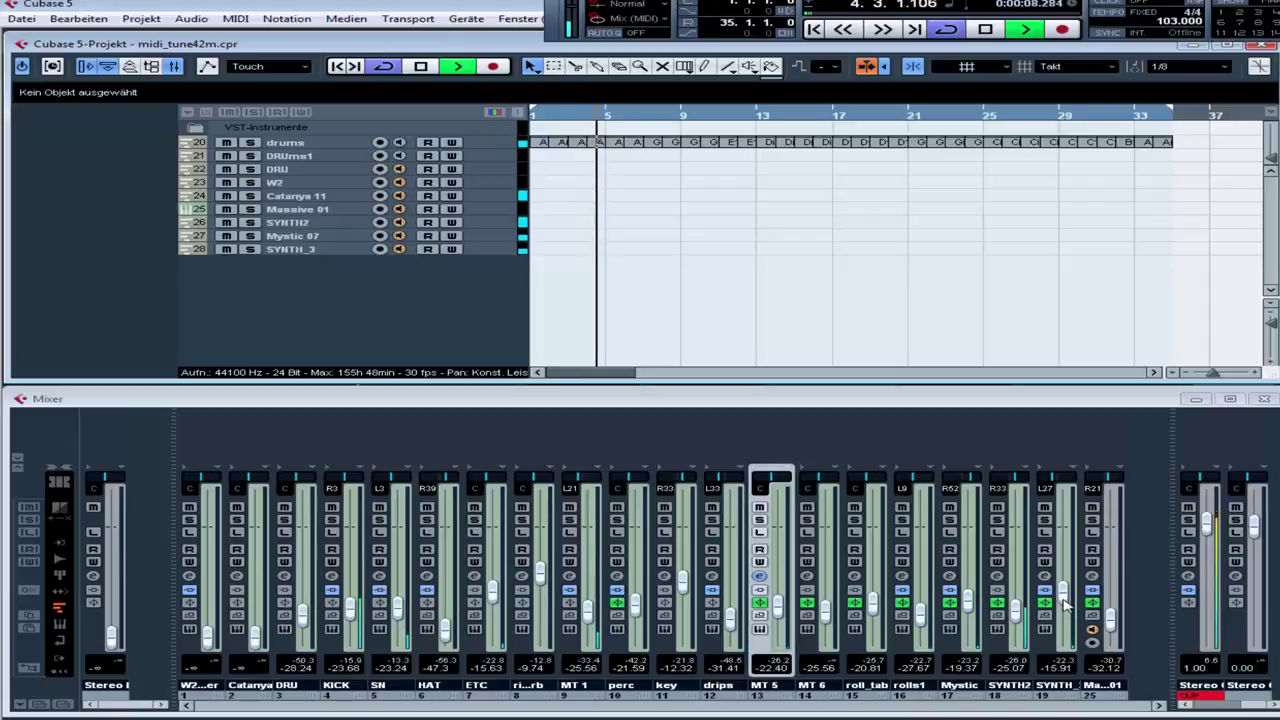
Lower the mixer faders of MT 5 to -29.44, Mystic to -24.60 and rolls1 to -33.63
{"action": "left_click", "coordinate": [58, 478]}
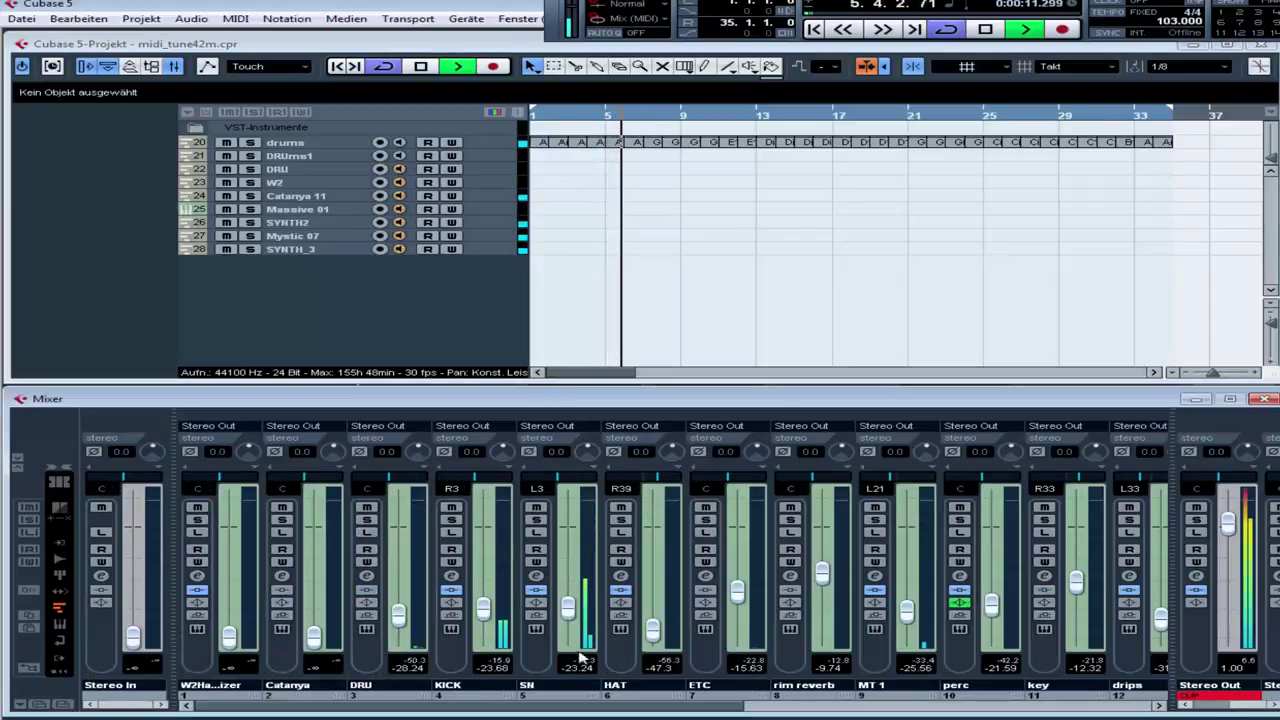
{"action": "left_click", "coordinate": [1155, 706]}
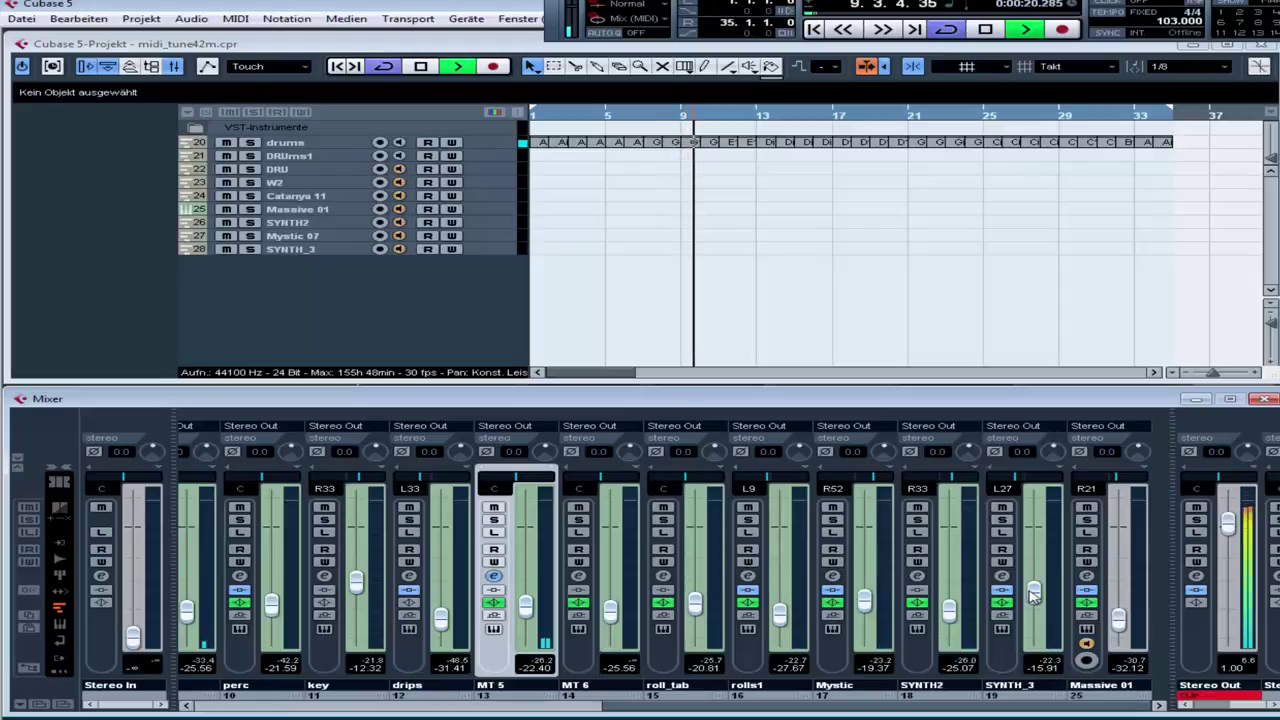
{"action": "scroll", "coordinate": [530, 630], "scroll_direction": "down", "scroll_amount": 3}
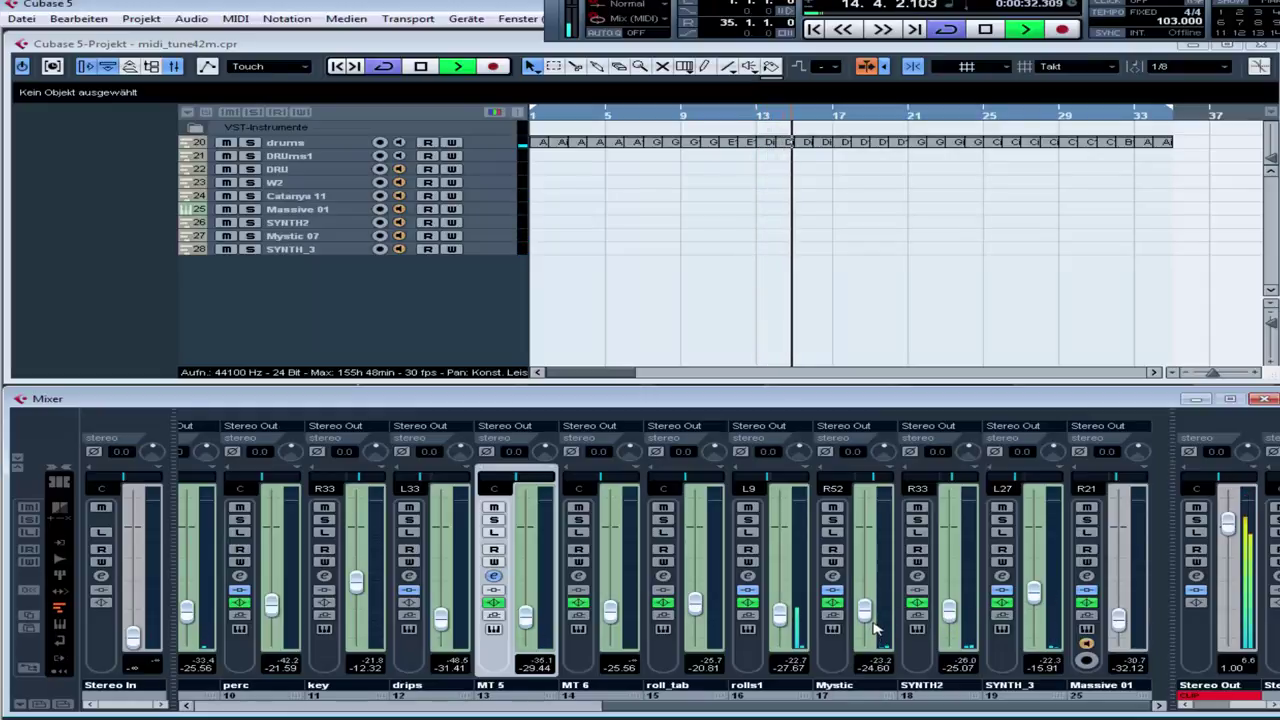
{"action": "left_click_drag", "start_coordinate": [780, 615], "coordinate": [785, 637]}
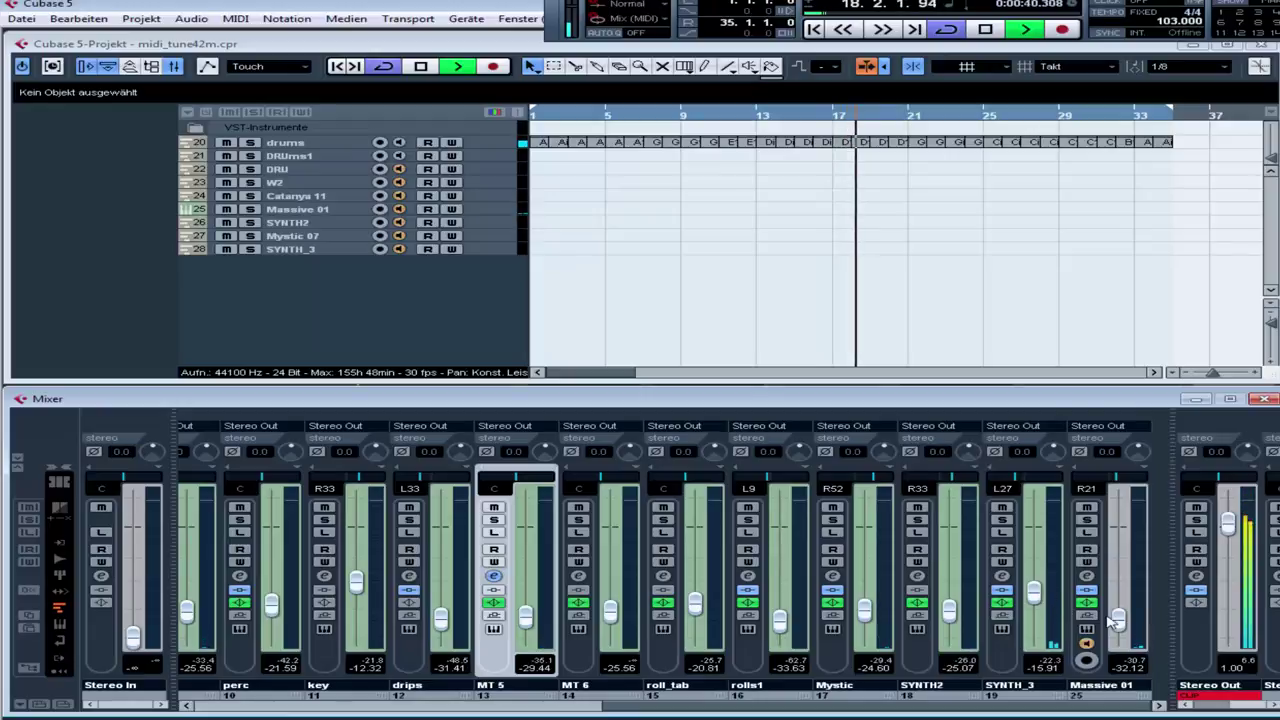
{"action": "left_click", "coordinate": [67, 468]}
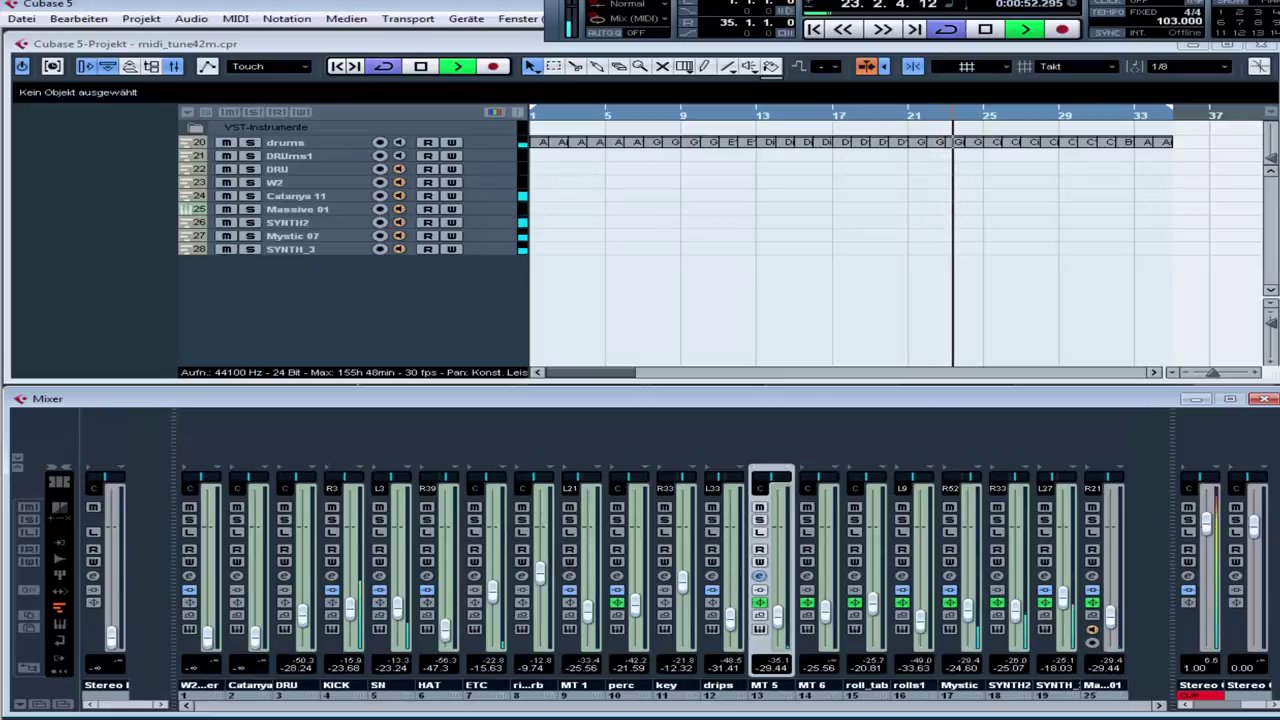
Open the W2Harmonizer instrument channel's settings and bring up the editor of its MidiMadness insert effect
{"action": "left_click", "coordinate": [287, 186]}
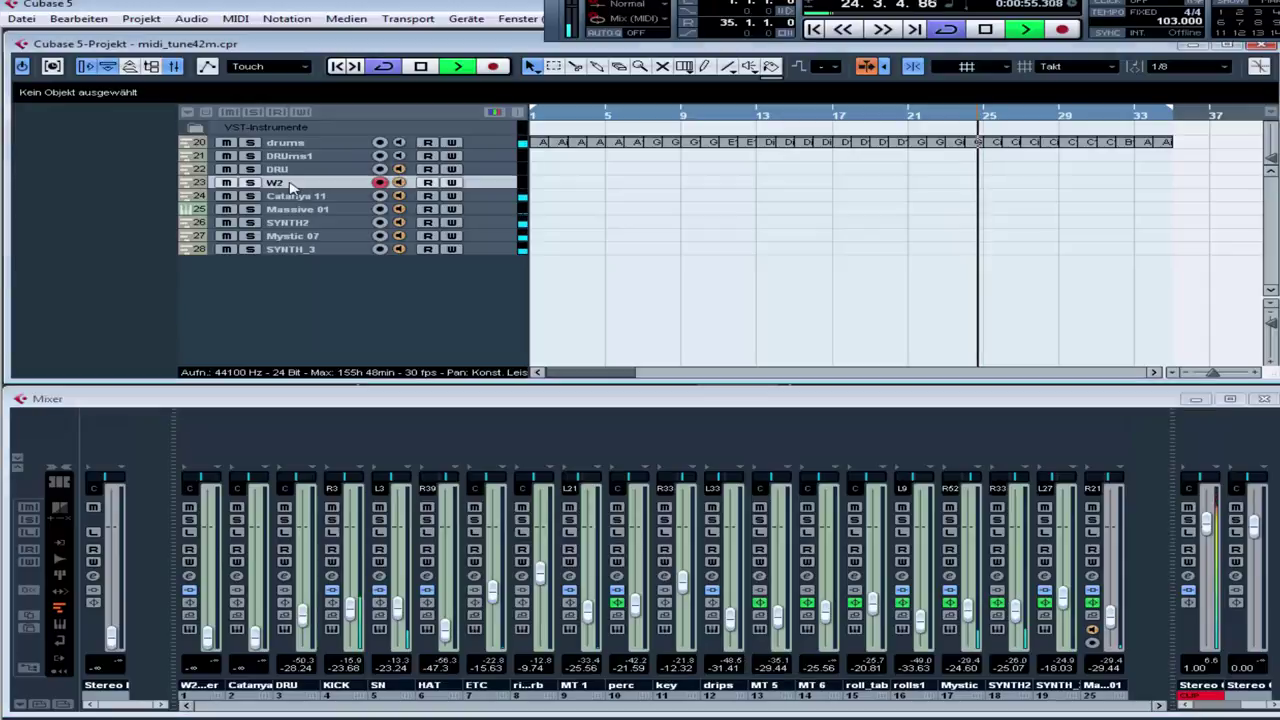
{"action": "left_click", "coordinate": [195, 707]}
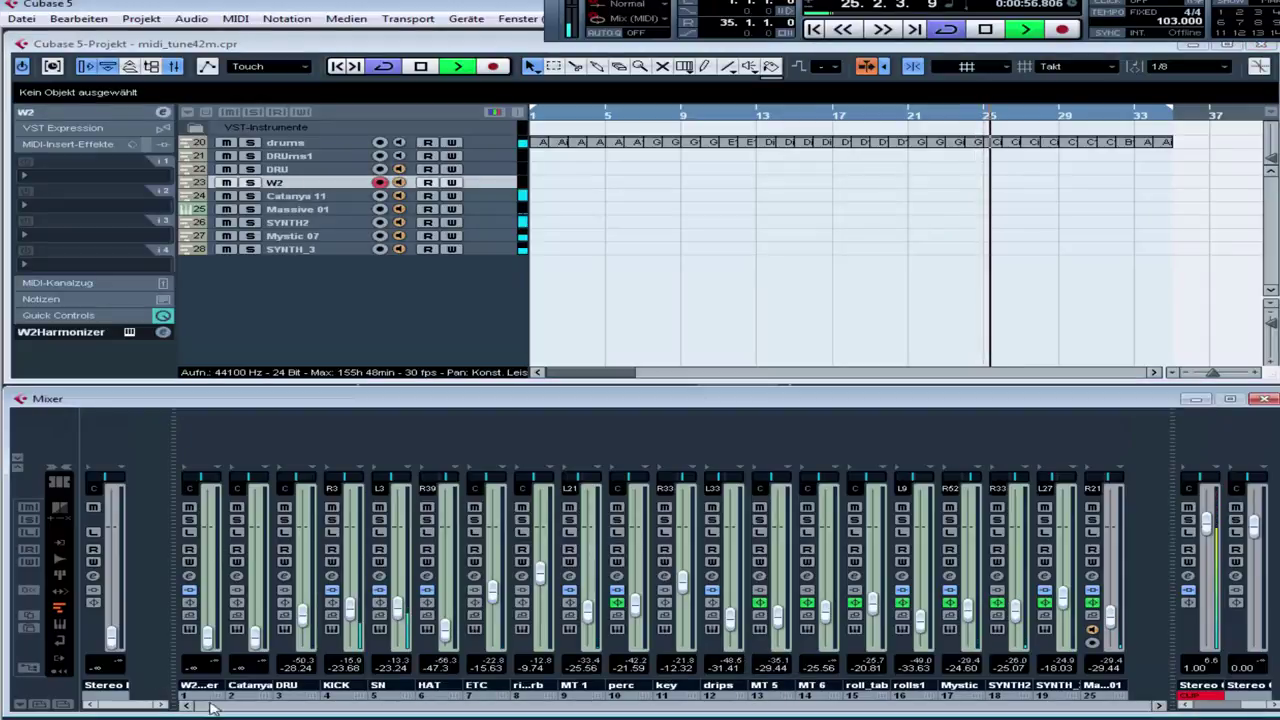
{"action": "left_click", "coordinate": [188, 582]}
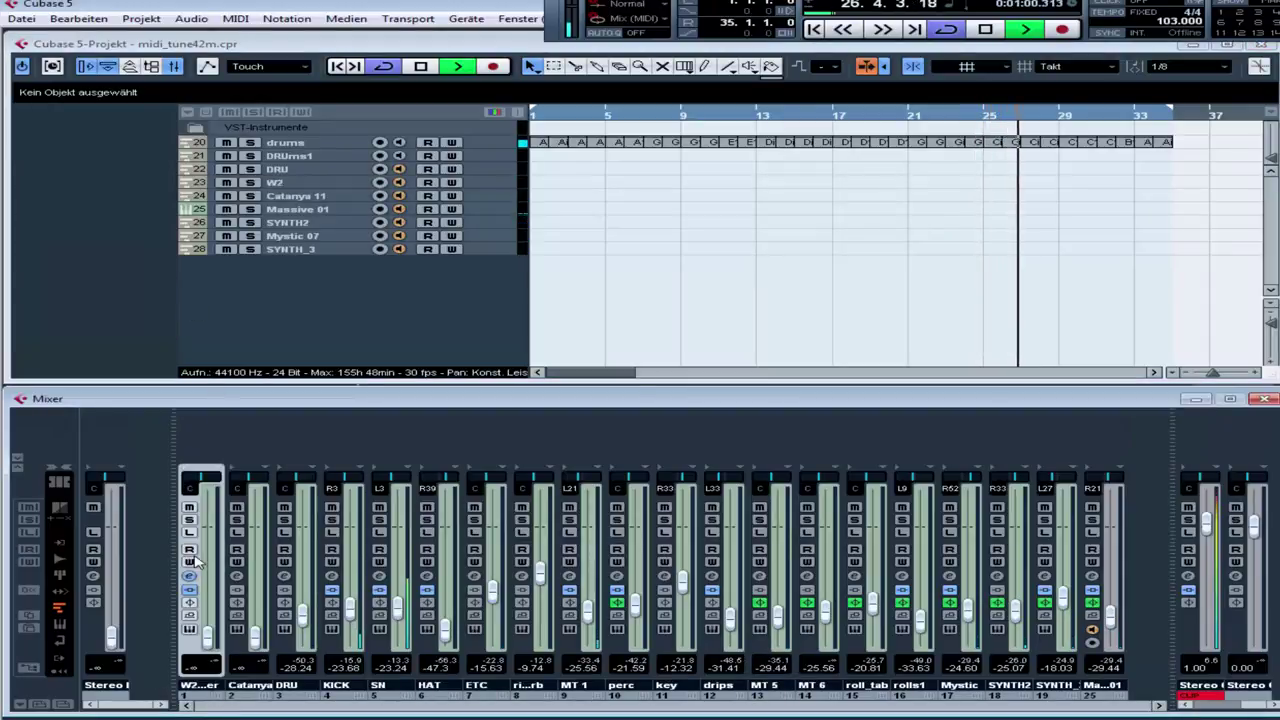
{"action": "left_click", "coordinate": [189, 578]}
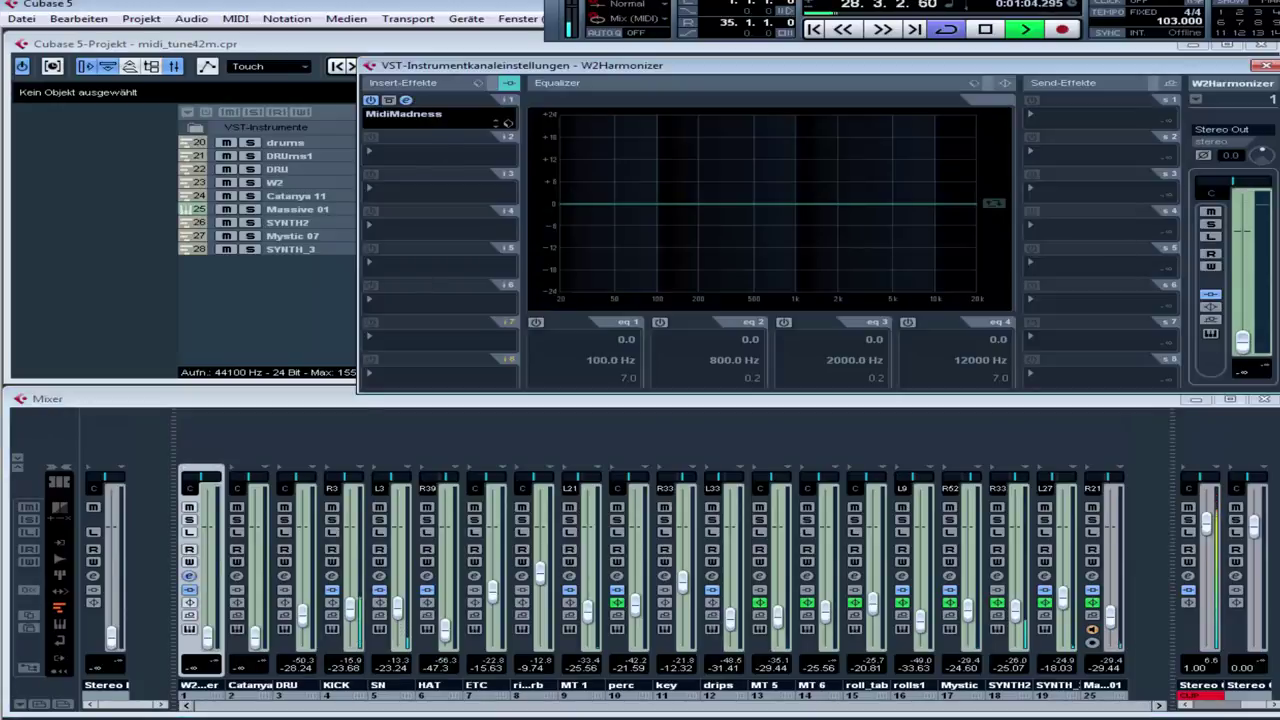
{"action": "left_click", "coordinate": [508, 122]}
{"action": "left_click_drag", "start_coordinate": [1166, 155], "coordinate": [405, 88]}
Generate MidiMadness melodies in C Minor, trying sequence lengths of 5 bars and 4 bars
{"action": "left_click", "coordinate": [207, 250]}
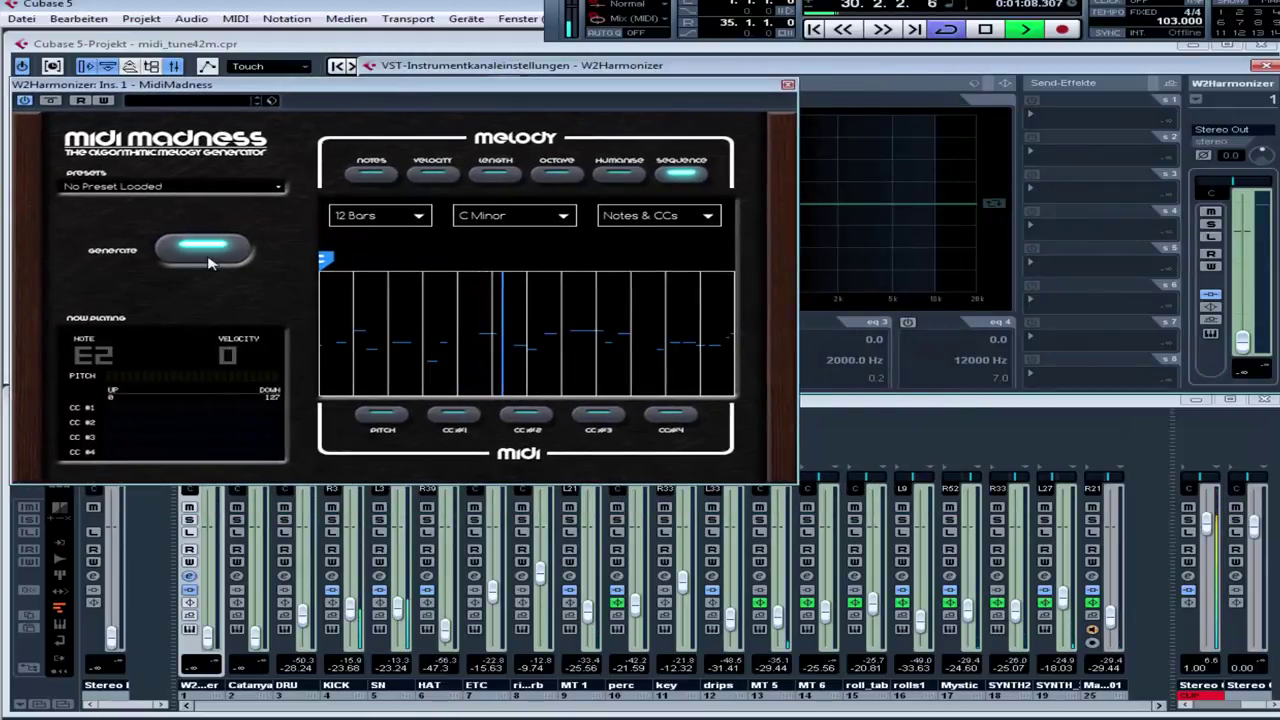
{"action": "left_click", "coordinate": [406, 218]}
{"action": "left_click", "coordinate": [380, 325]}
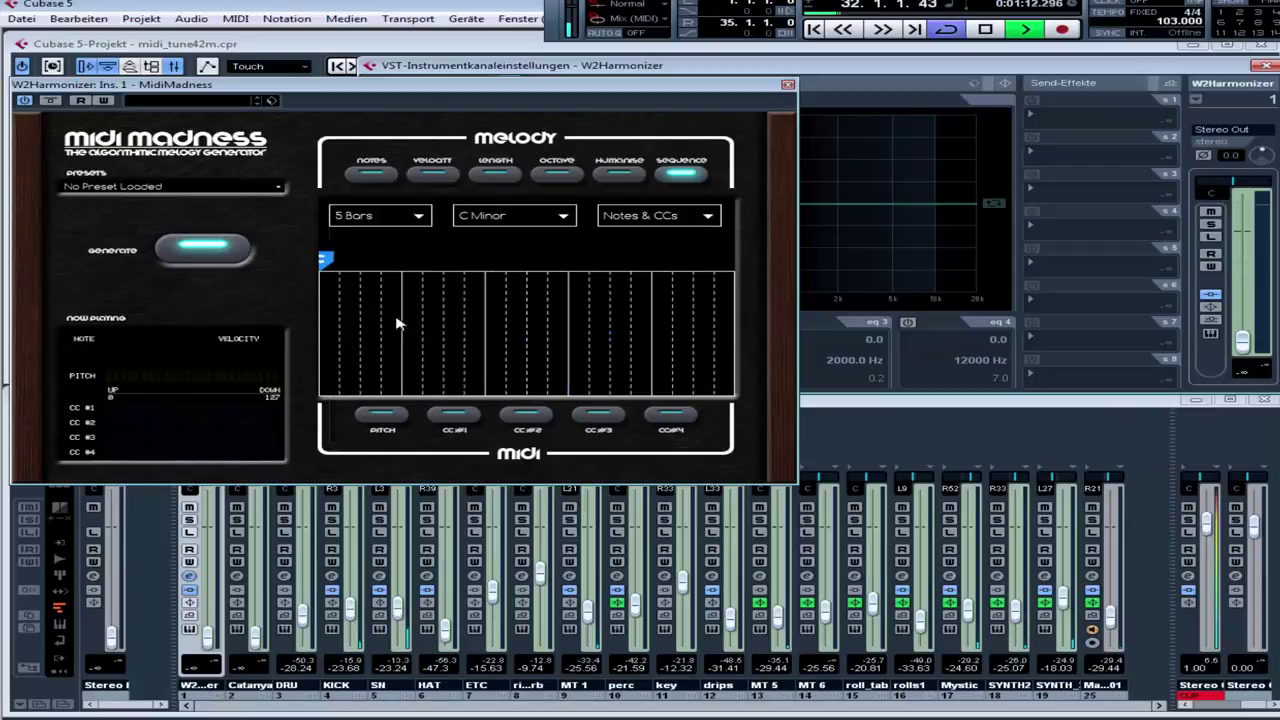
{"action": "left_click", "coordinate": [188, 256]}
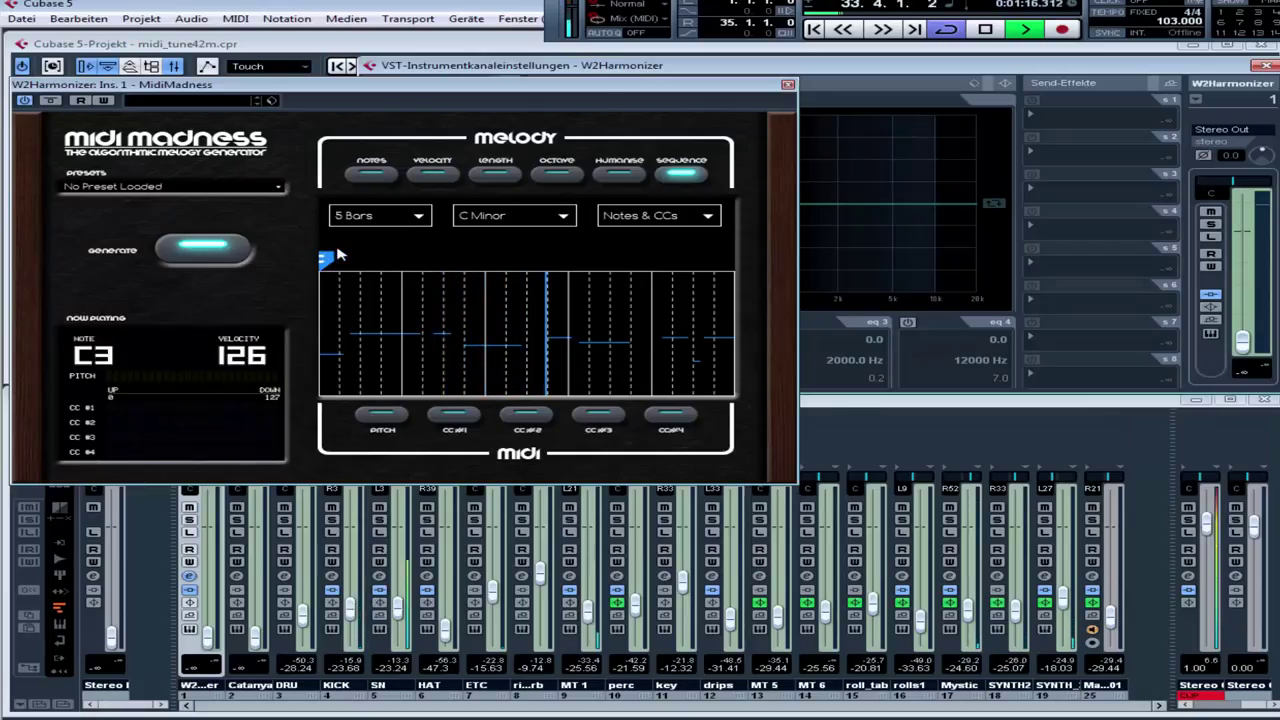
{"action": "left_click", "coordinate": [405, 217]}
{"action": "left_click", "coordinate": [400, 271]}
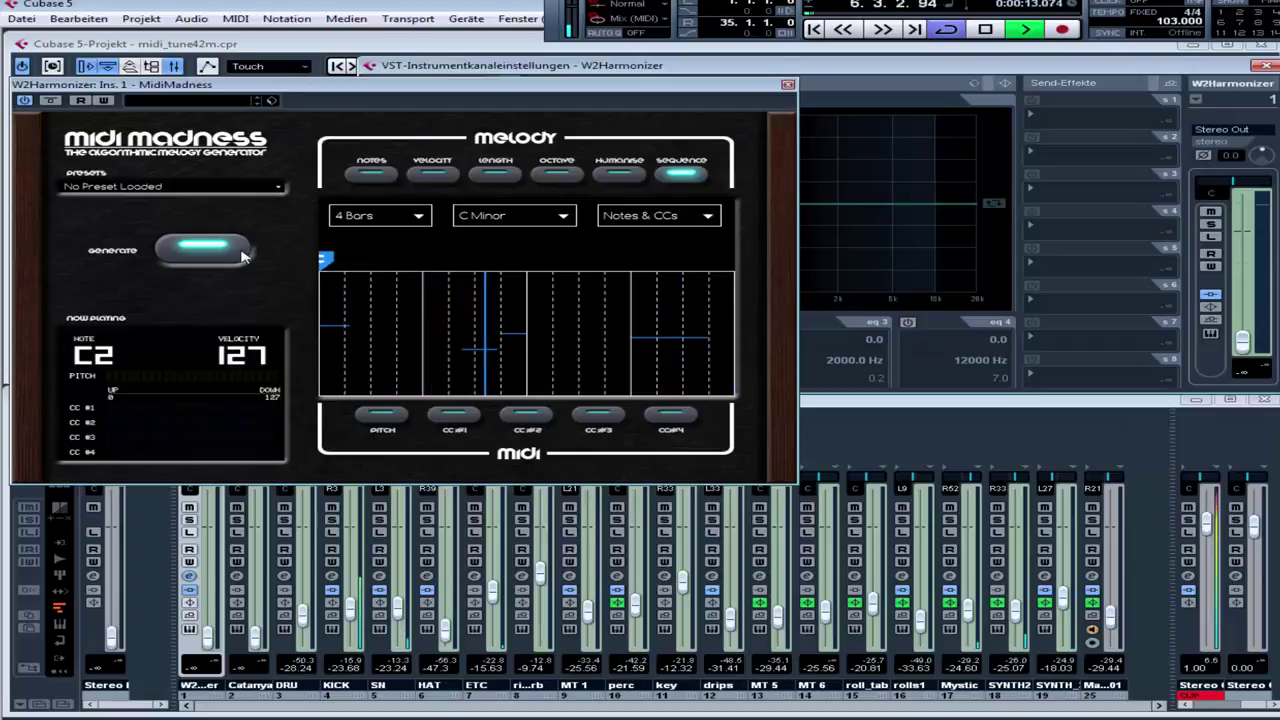
Set the MidiMadness sequence length to 8 bars, regenerate the melody several times, and close the plug-in
{"action": "left_click", "coordinate": [380, 215]}
{"action": "left_click", "coordinate": [388, 380]}
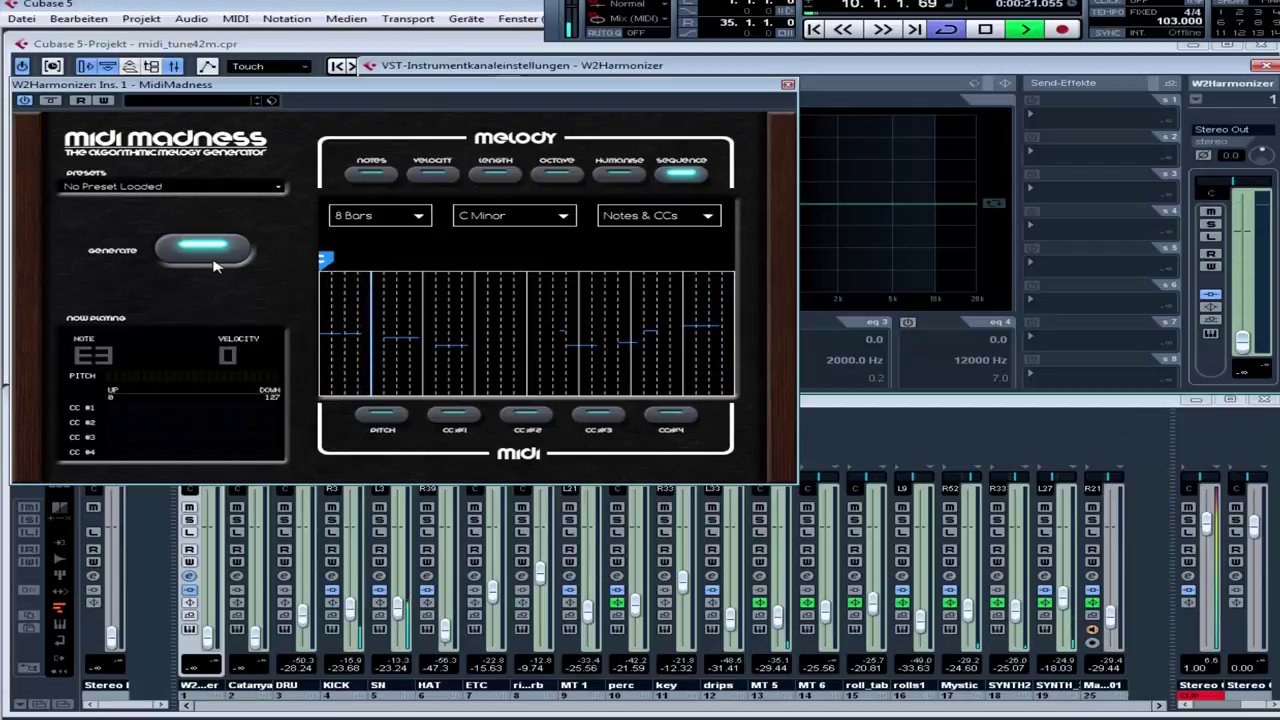
{"action": "left_click", "coordinate": [493, 176]}
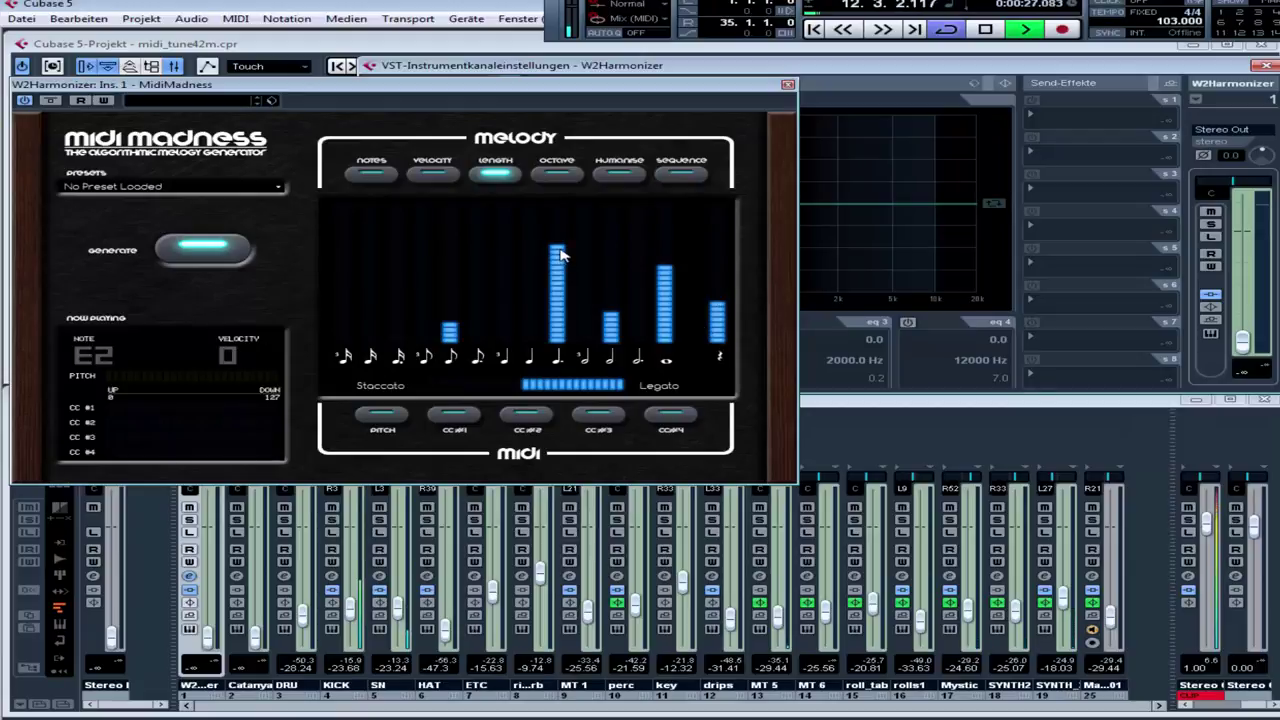
{"action": "left_click", "coordinate": [199, 260]}
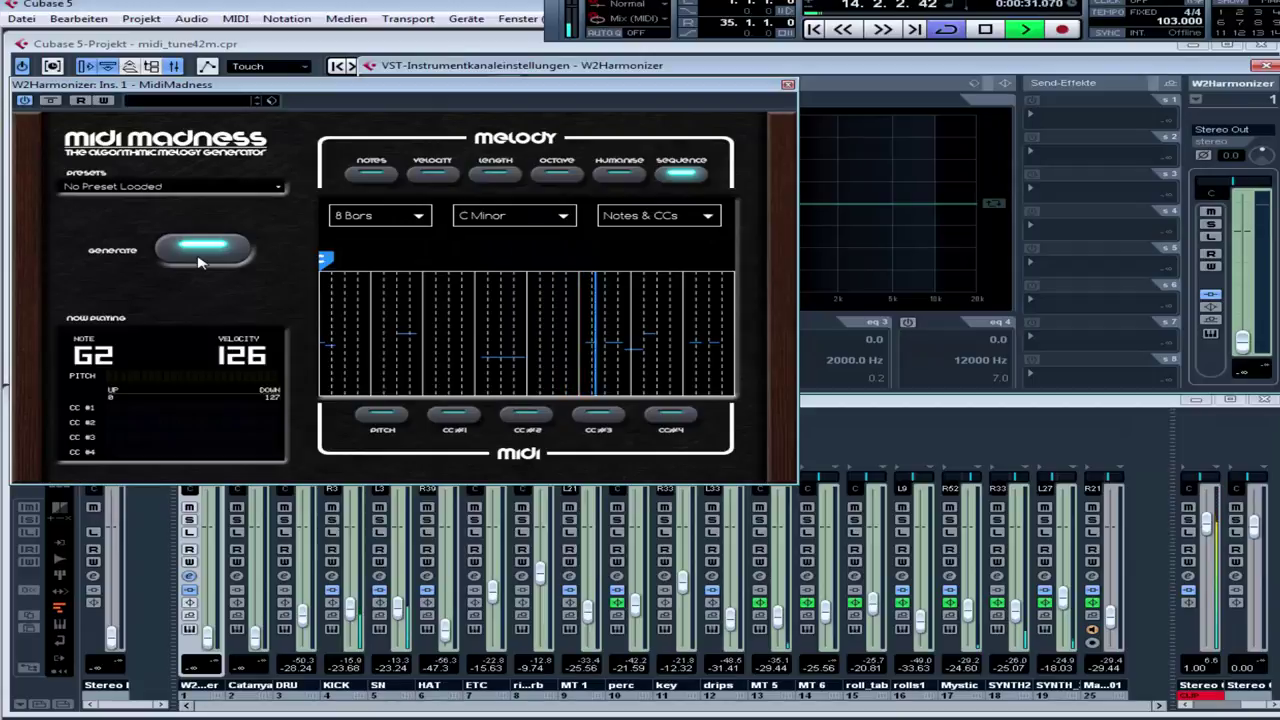
{"action": "left_click", "coordinate": [199, 260]}
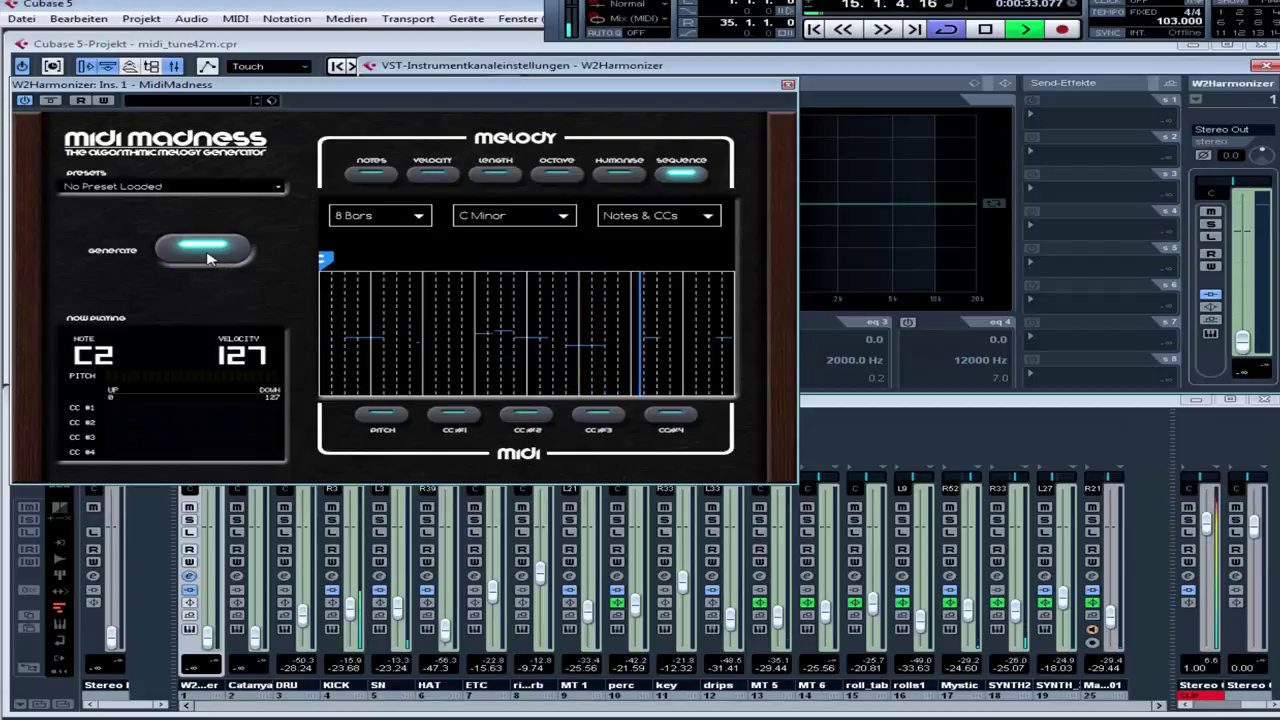
{"action": "left_click", "coordinate": [208, 260]}
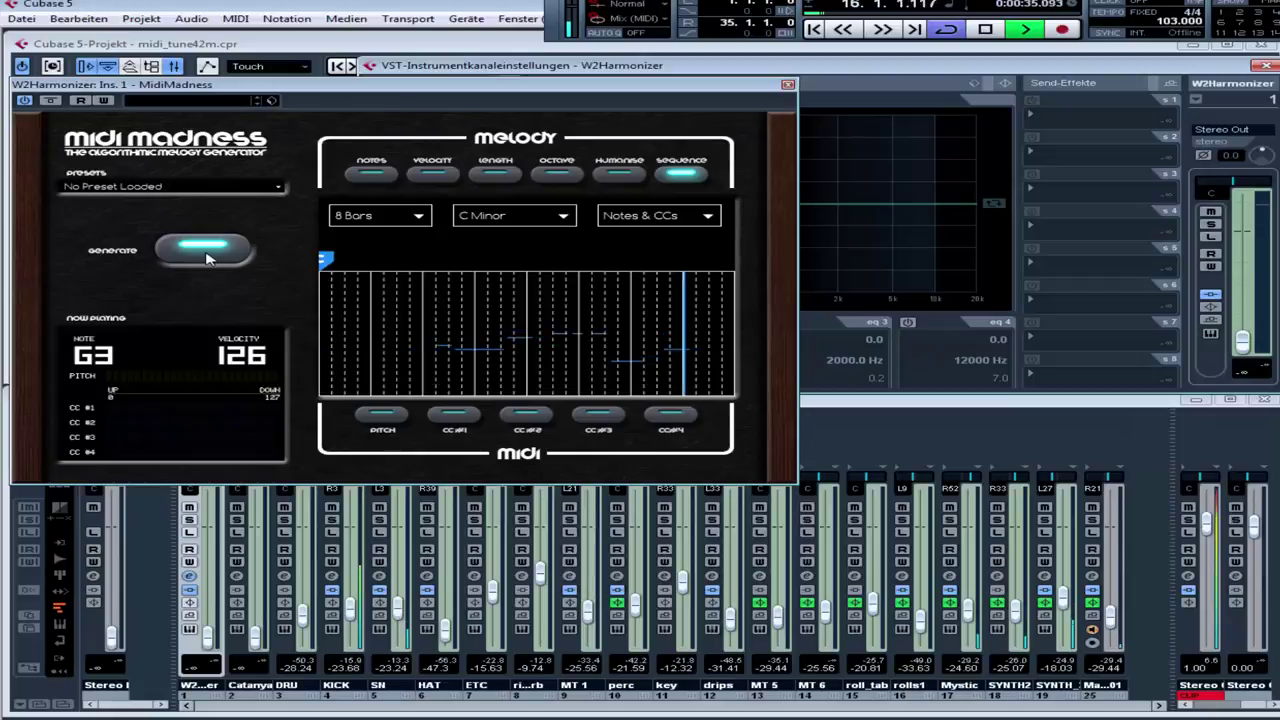
{"action": "left_click", "coordinate": [207, 259]}
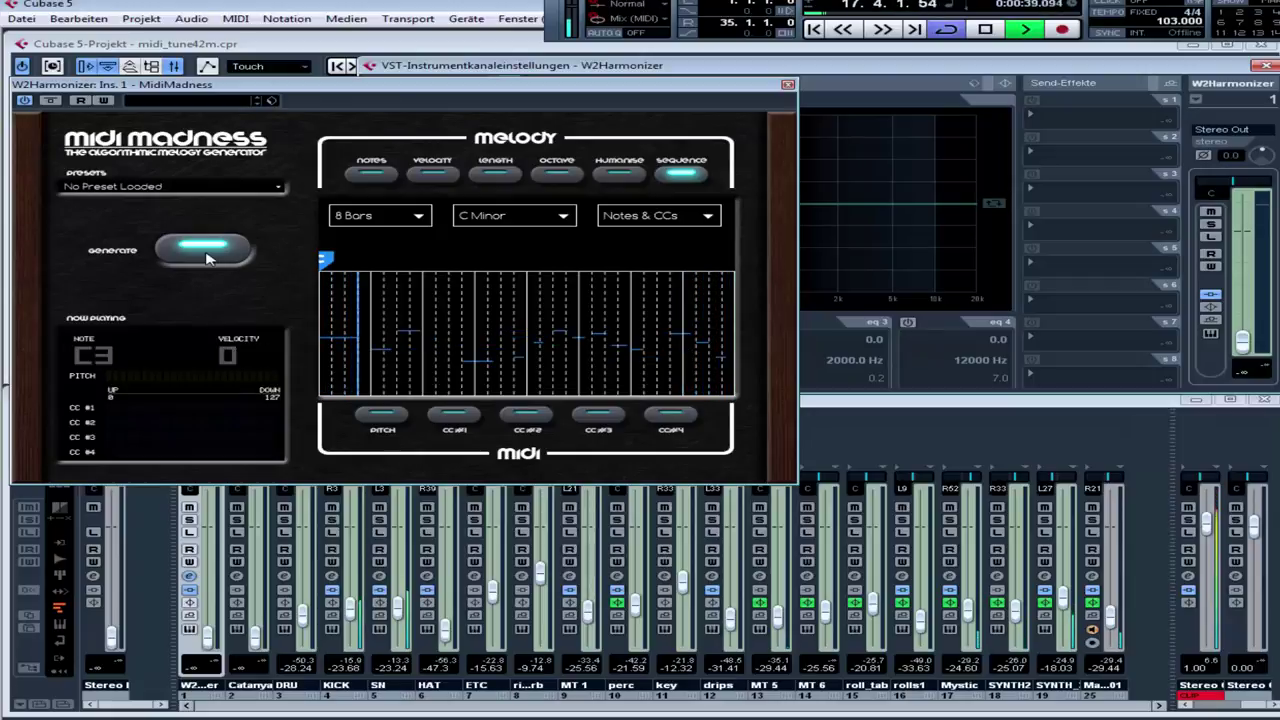
{"action": "left_click", "coordinate": [443, 176]}
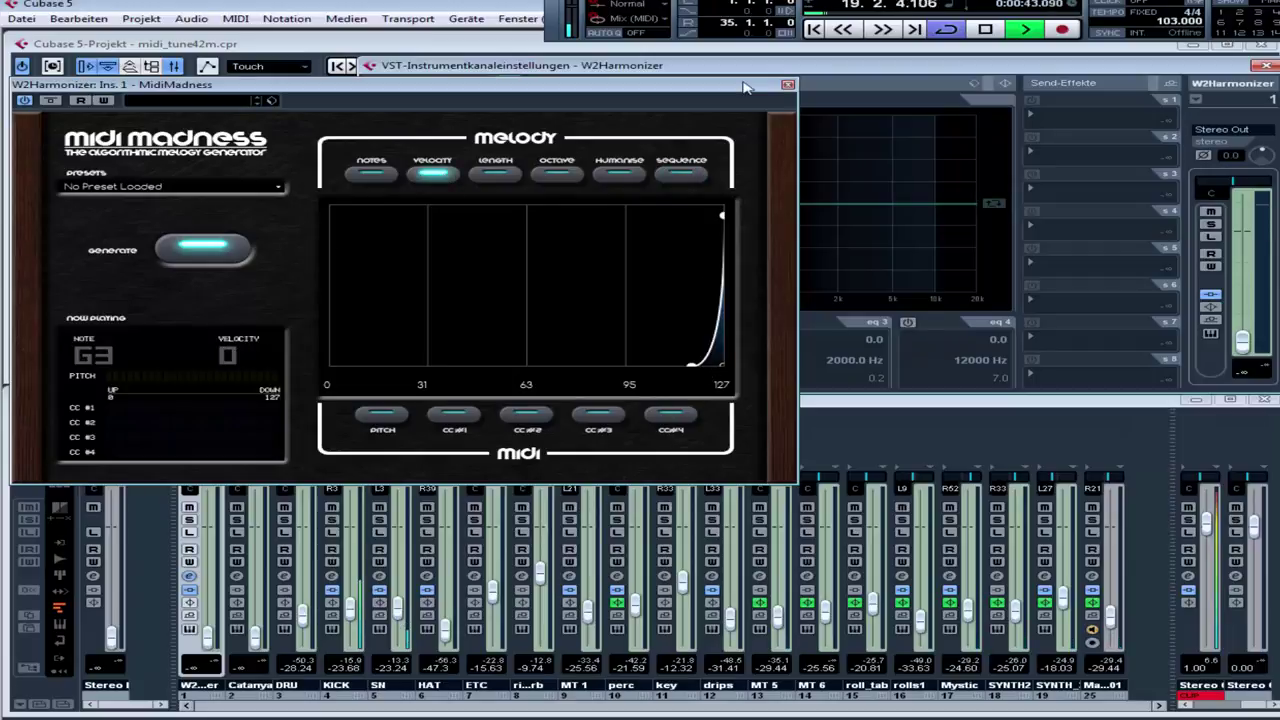
{"action": "left_click", "coordinate": [787, 86]}
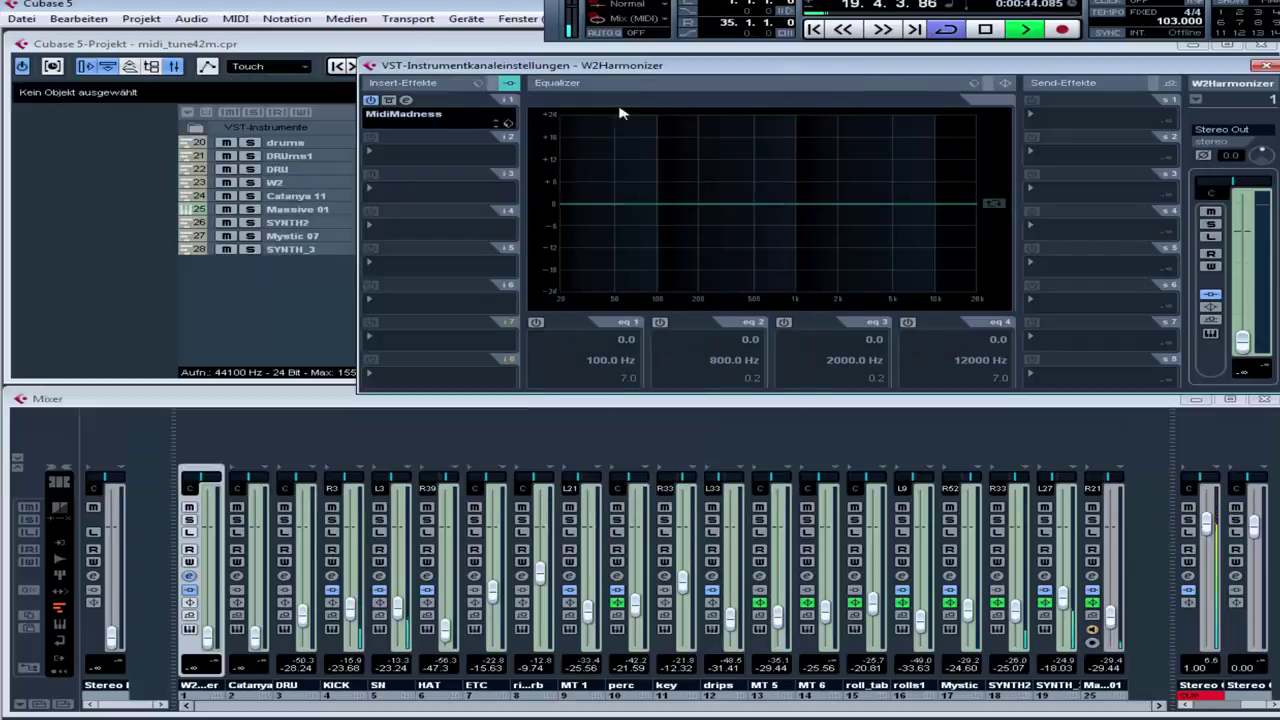
Select the Catanya 11 track, show its basic track settings and open the Catanya instrument's preset browser
{"action": "left_click", "coordinate": [276, 300]}
{"action": "left_click", "coordinate": [290, 197]}
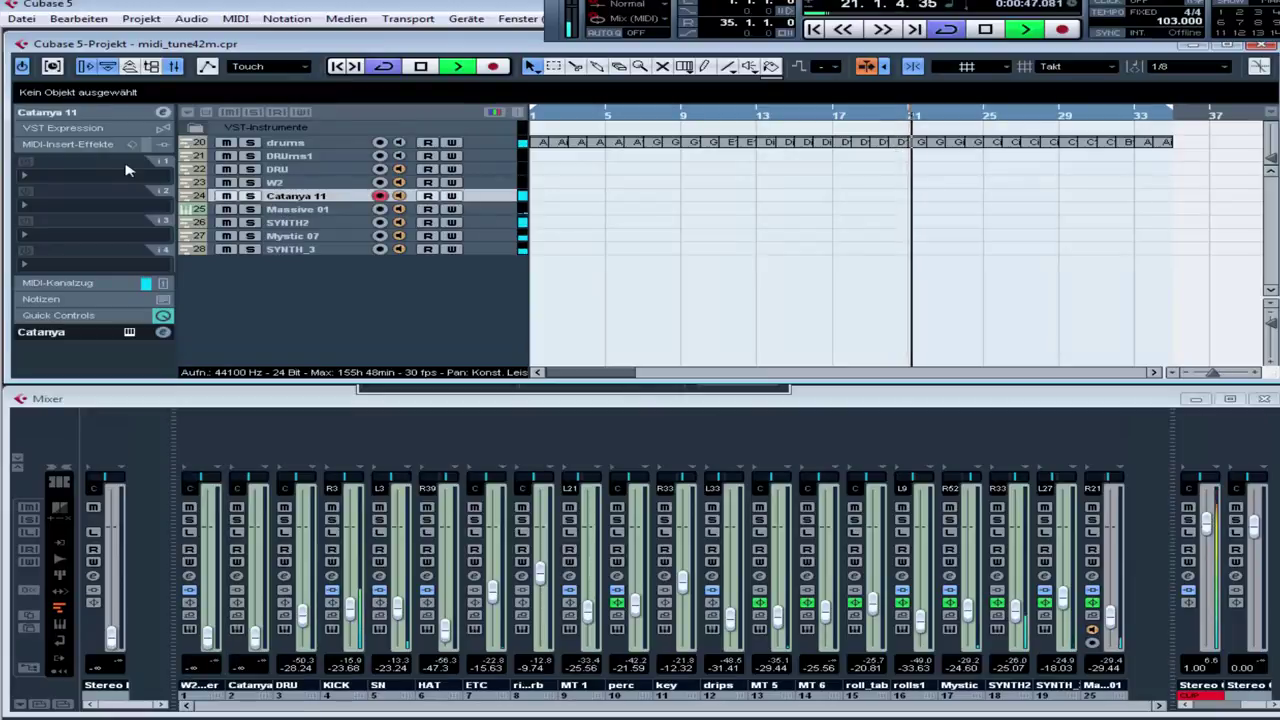
{"action": "left_click", "coordinate": [74, 113]}
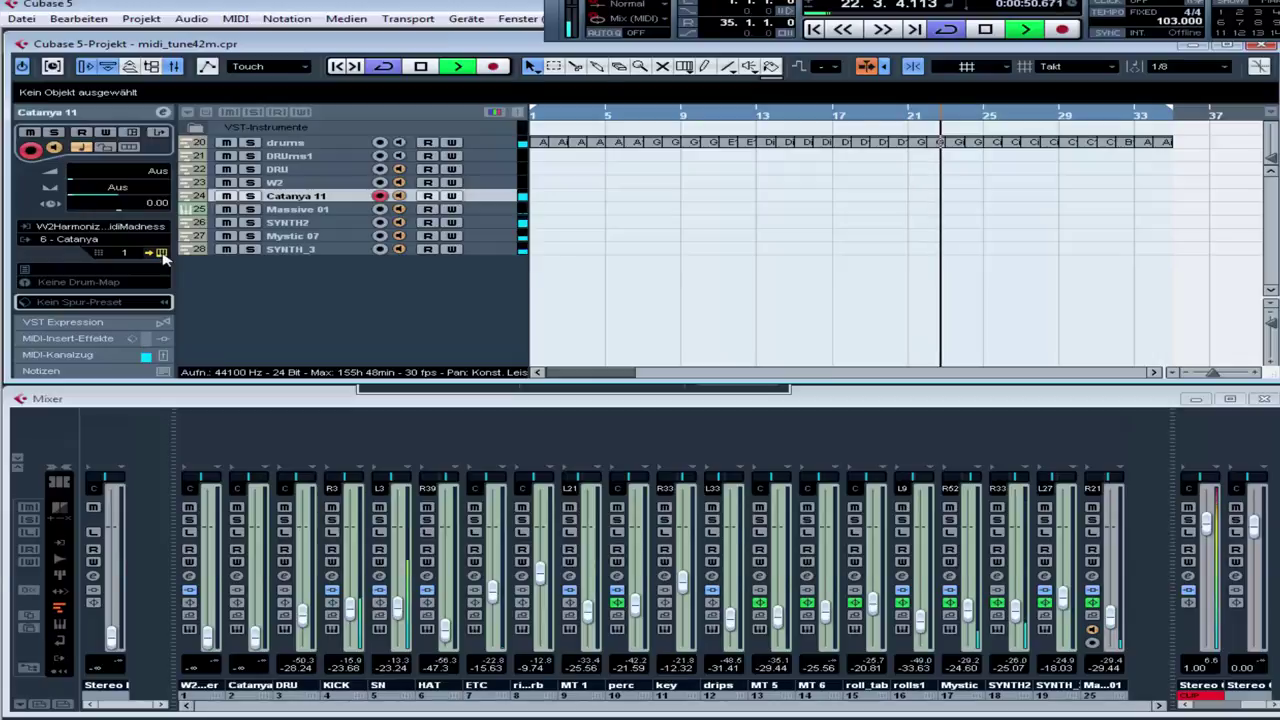
{"action": "left_click", "coordinate": [162, 255]}
{"action": "left_click", "coordinate": [86, 116]}
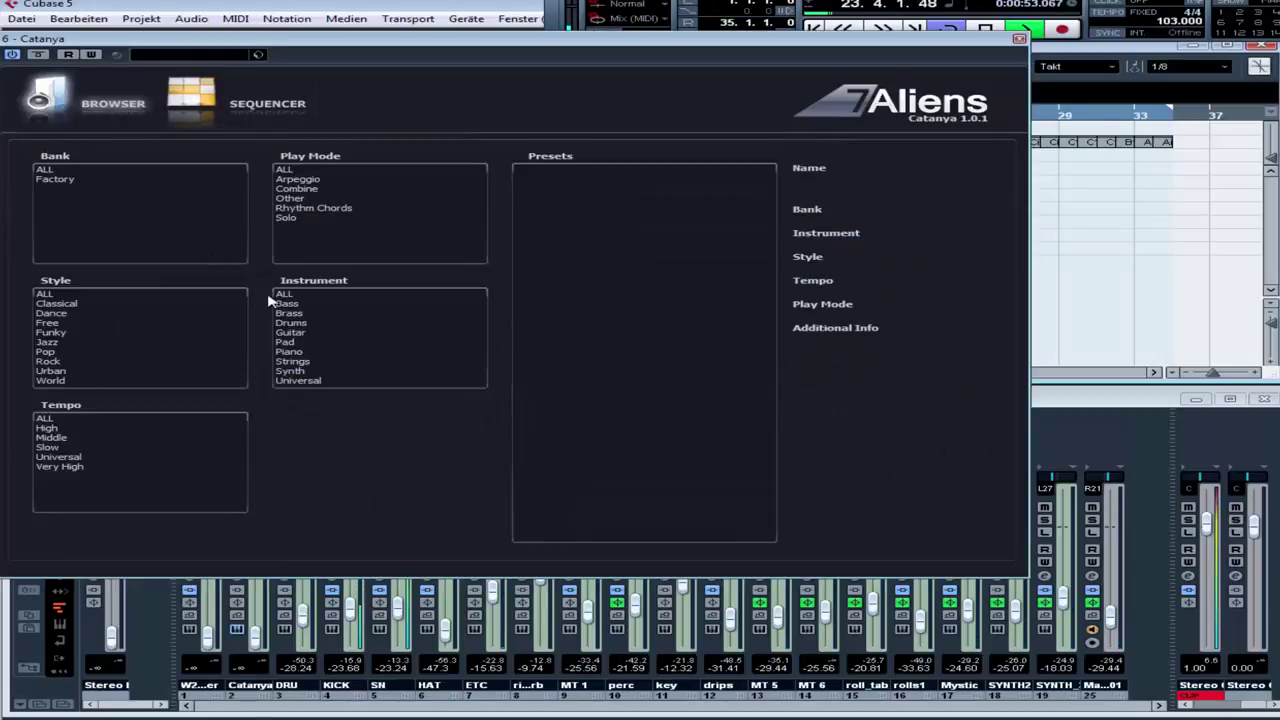
Filter the Catanya presets by Dance style, try Club Keys 01 and Dance Lead 01, load Dance Keys 06 and close the instrument
{"action": "left_click", "coordinate": [50, 313]}
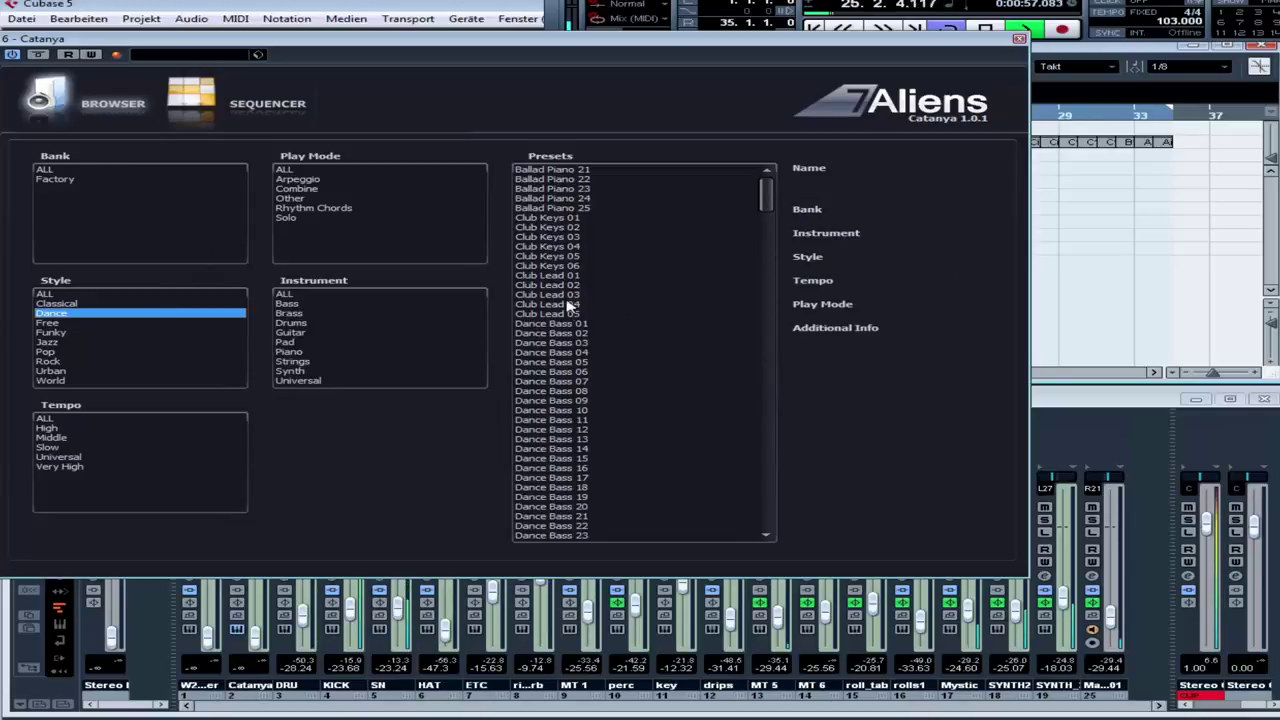
{"action": "left_click", "coordinate": [566, 218]}
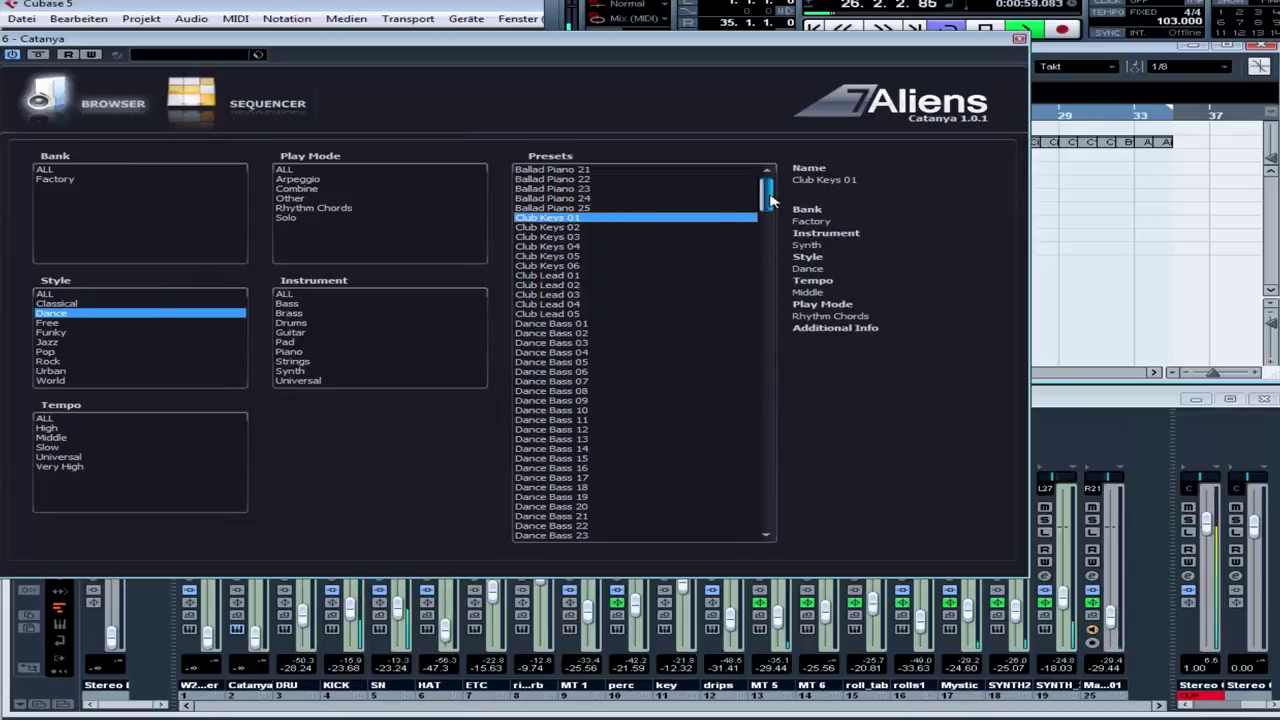
{"action": "left_click_drag", "start_coordinate": [770, 200], "coordinate": [770, 232]}
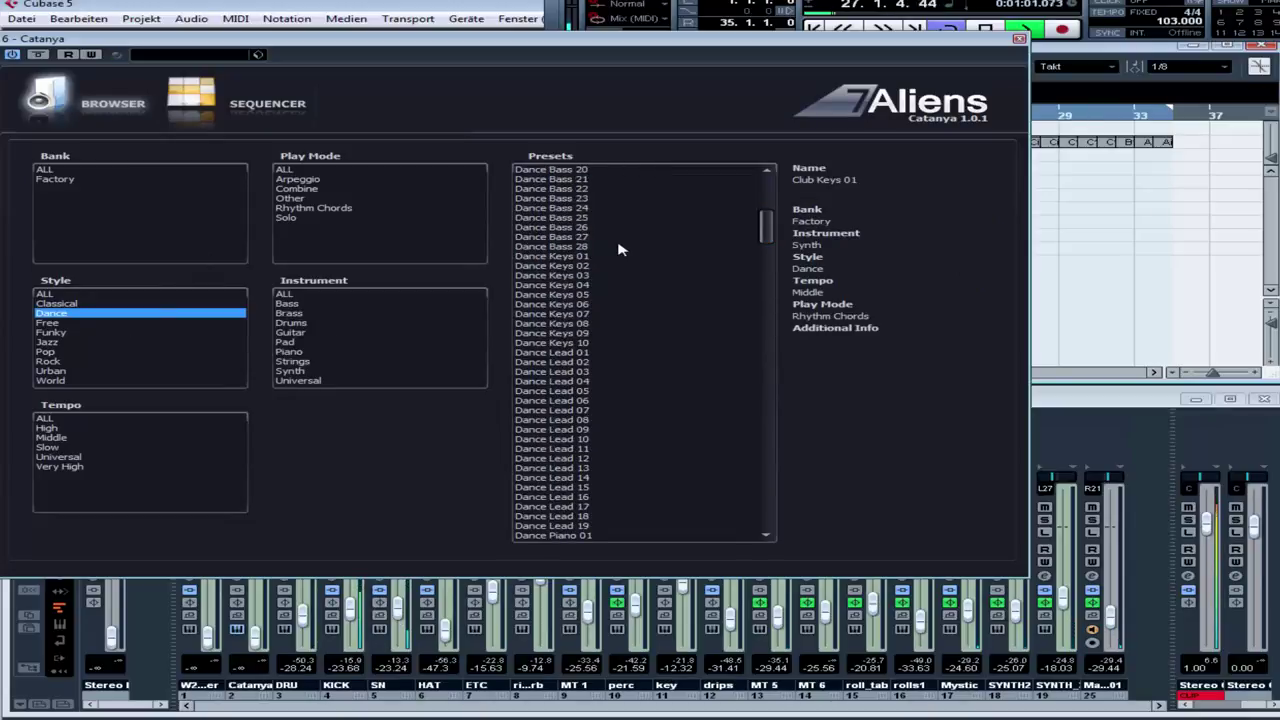
{"action": "left_click", "coordinate": [573, 355]}
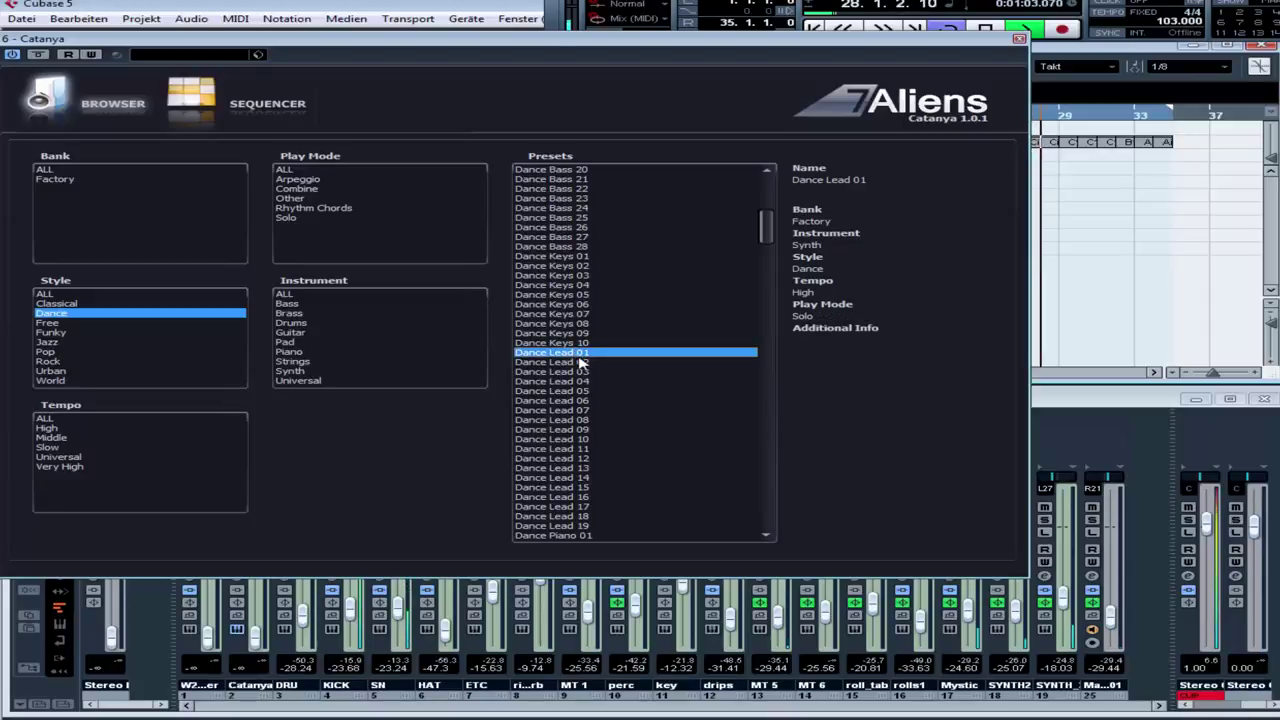
{"action": "left_click", "coordinate": [585, 305]}
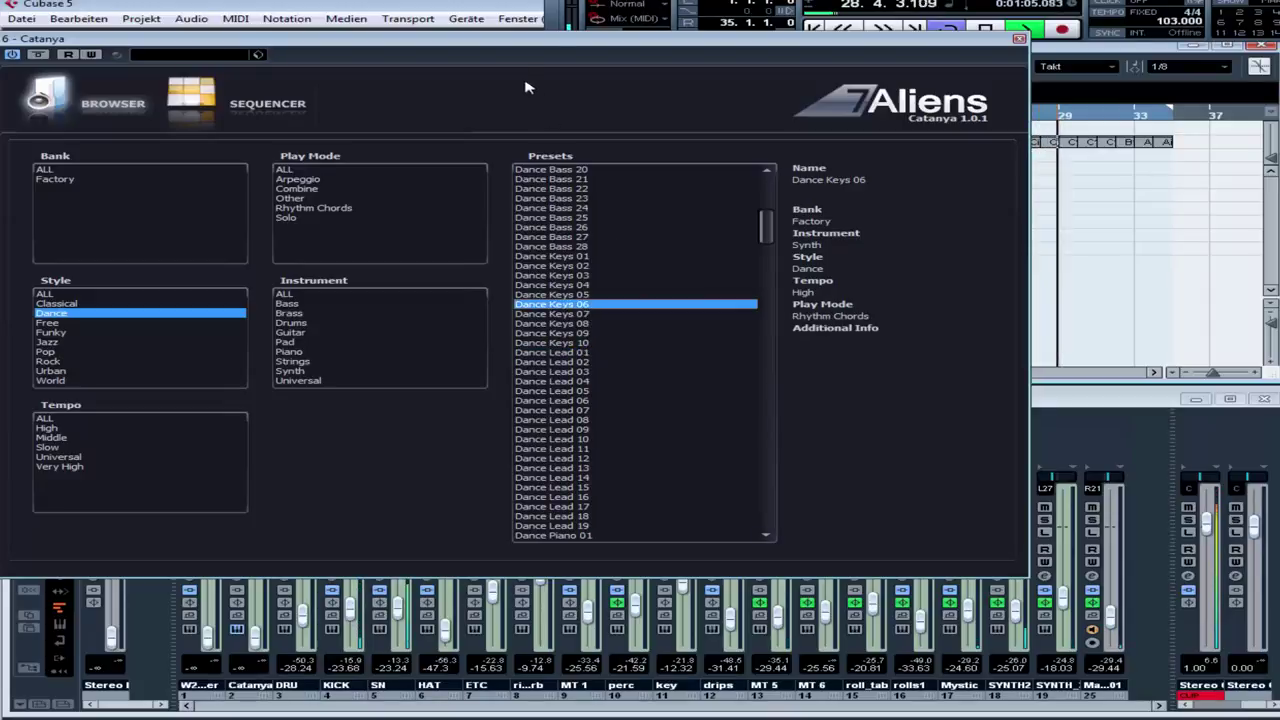
{"action": "left_click", "coordinate": [1018, 38]}
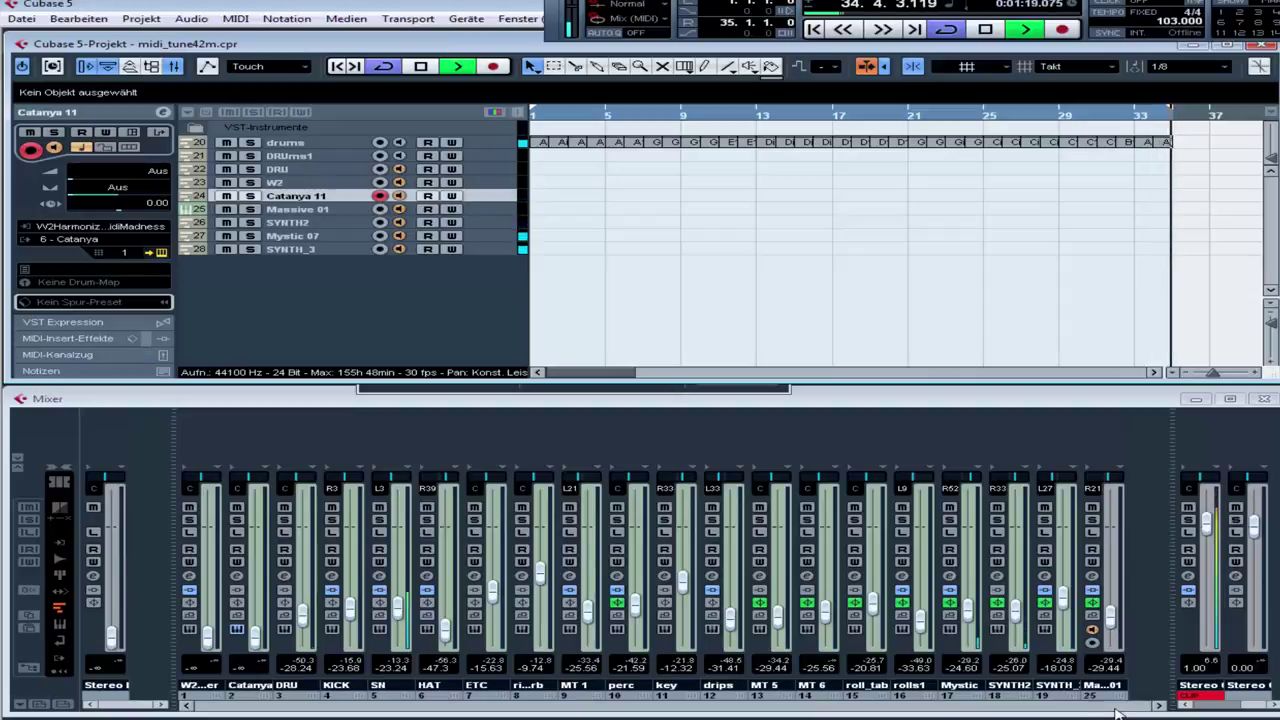
Solo the SYNTH2, Mystic, SYNTH_3 and Massive 01 channels in the mixer
{"action": "left_click", "coordinate": [997, 520]}
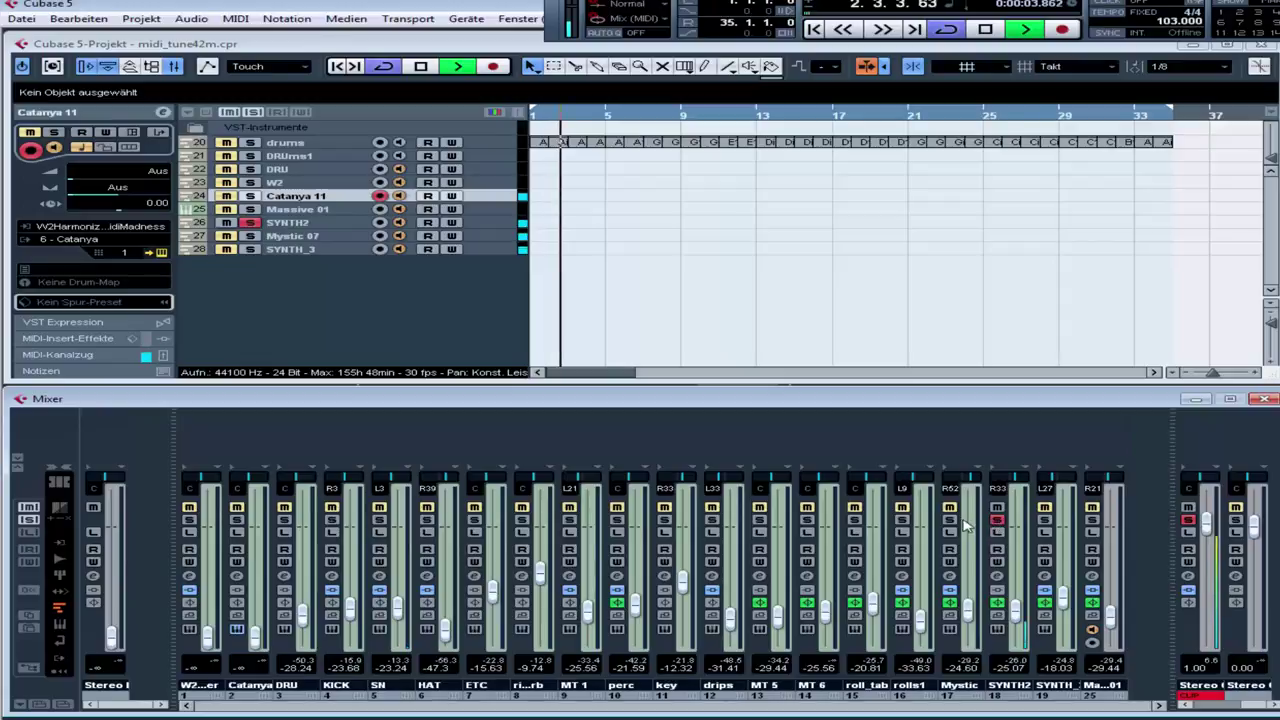
{"action": "left_click", "coordinate": [950, 521]}
{"action": "left_click", "coordinate": [1044, 522]}
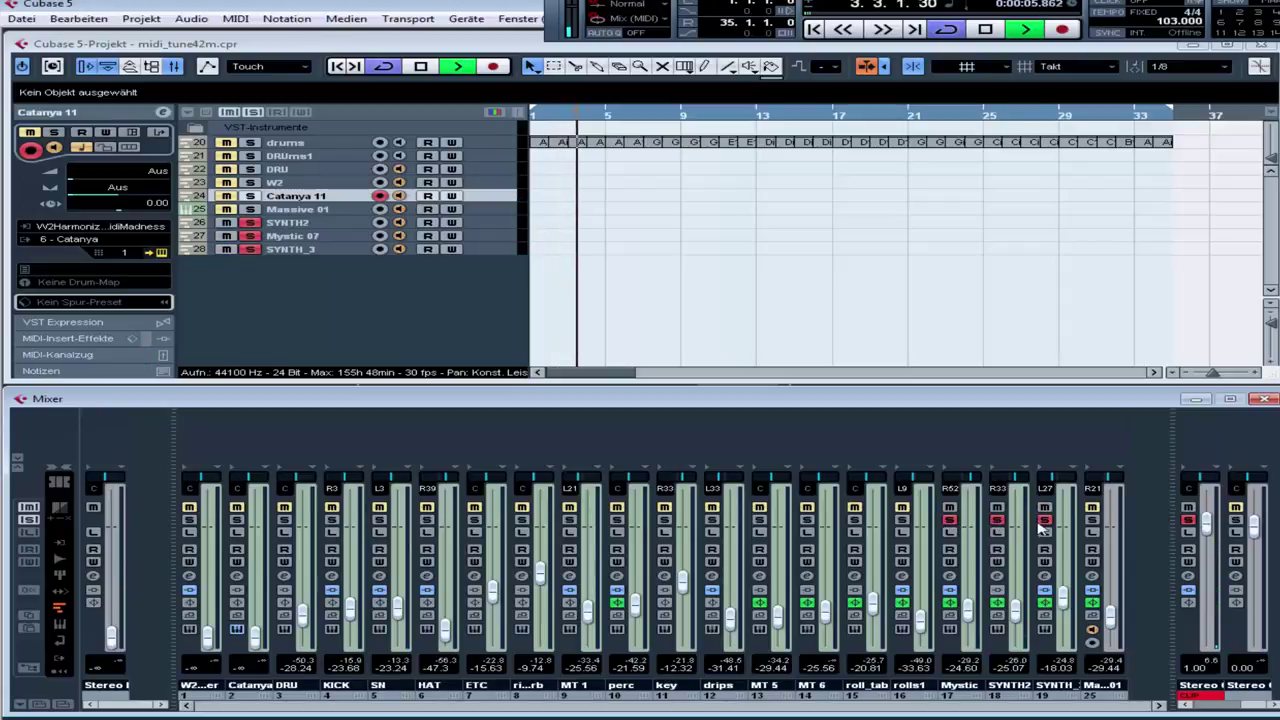
{"action": "left_click", "coordinate": [1092, 521]}
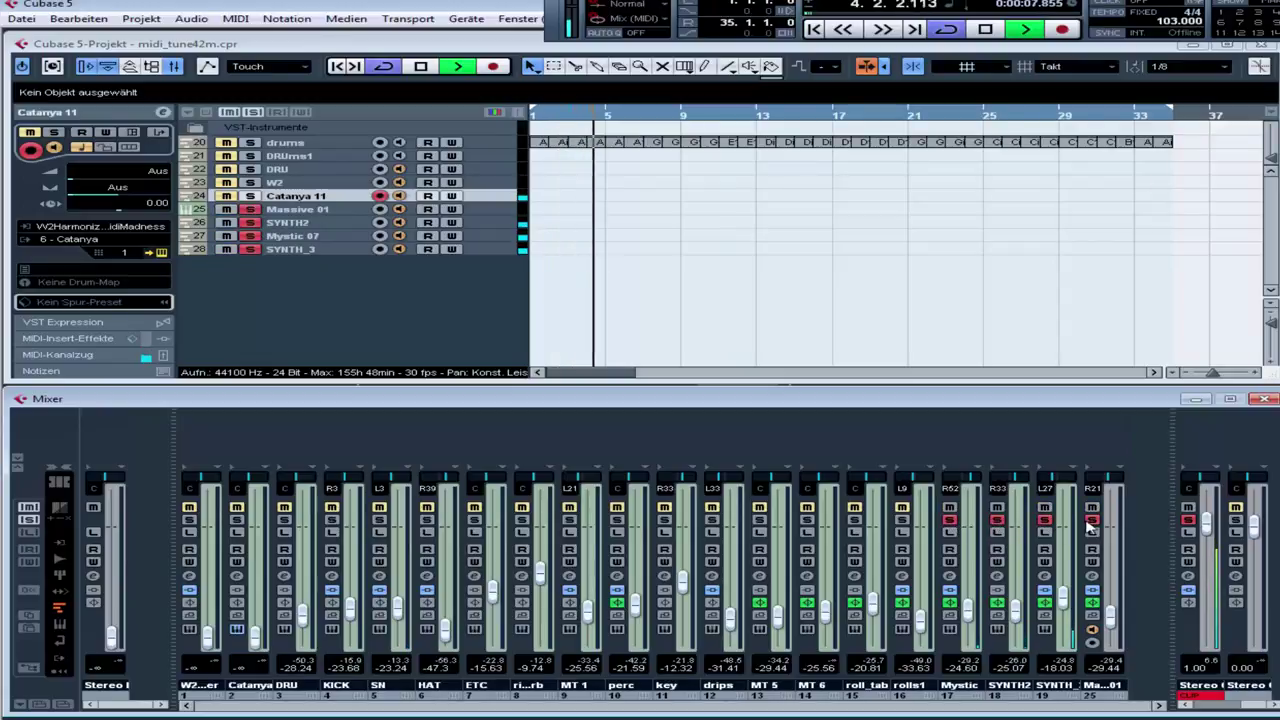